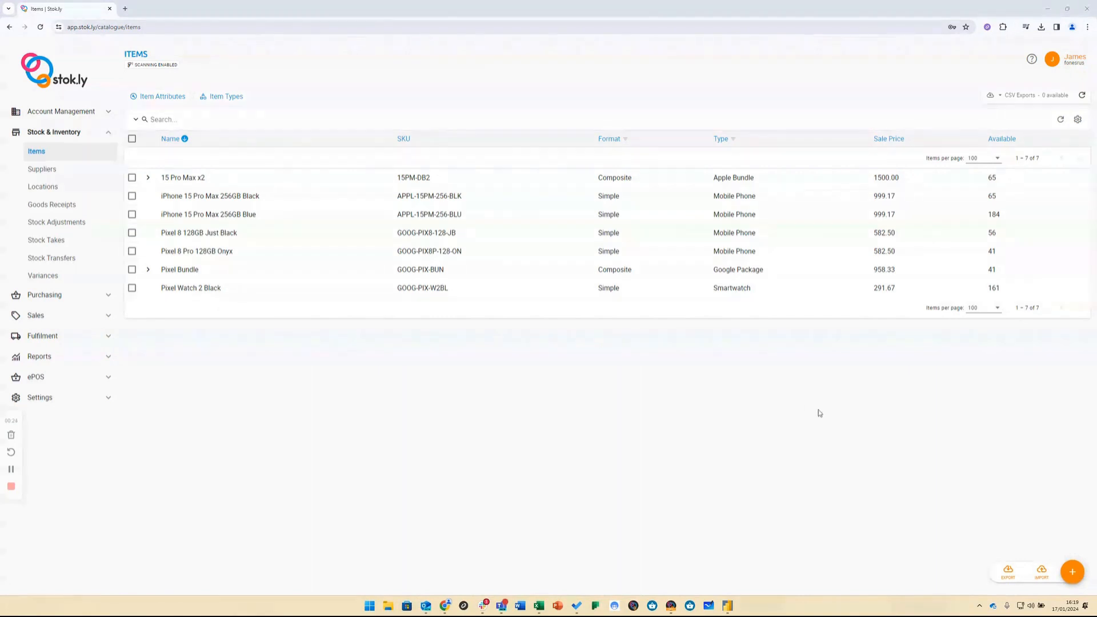
Step: Open the item import page and try to download the latest items import template
click(1039, 571)
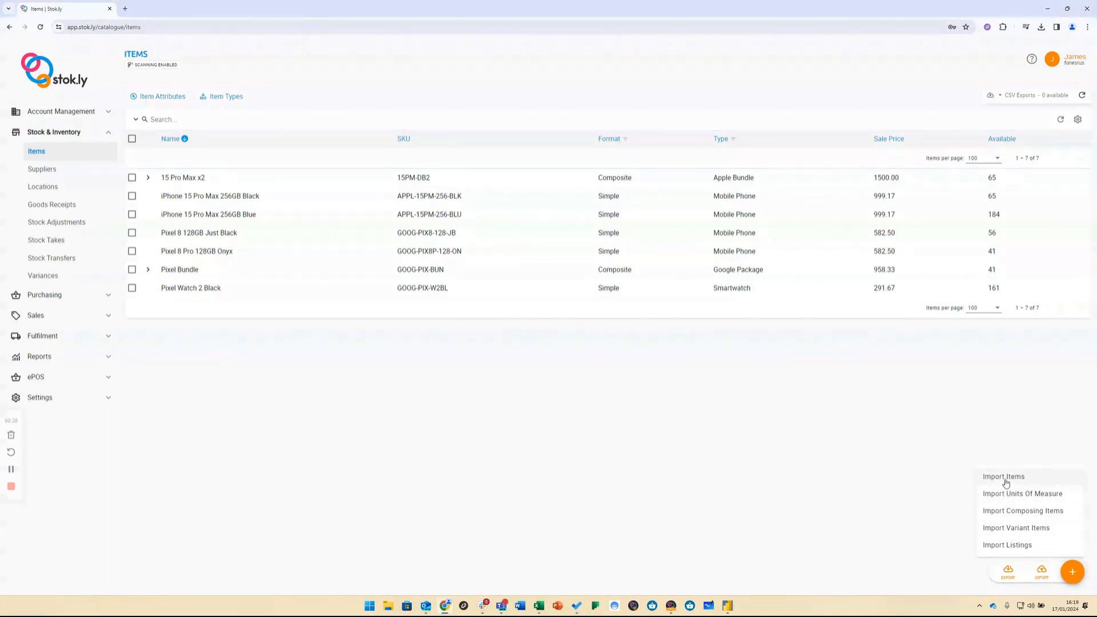
click(1006, 480)
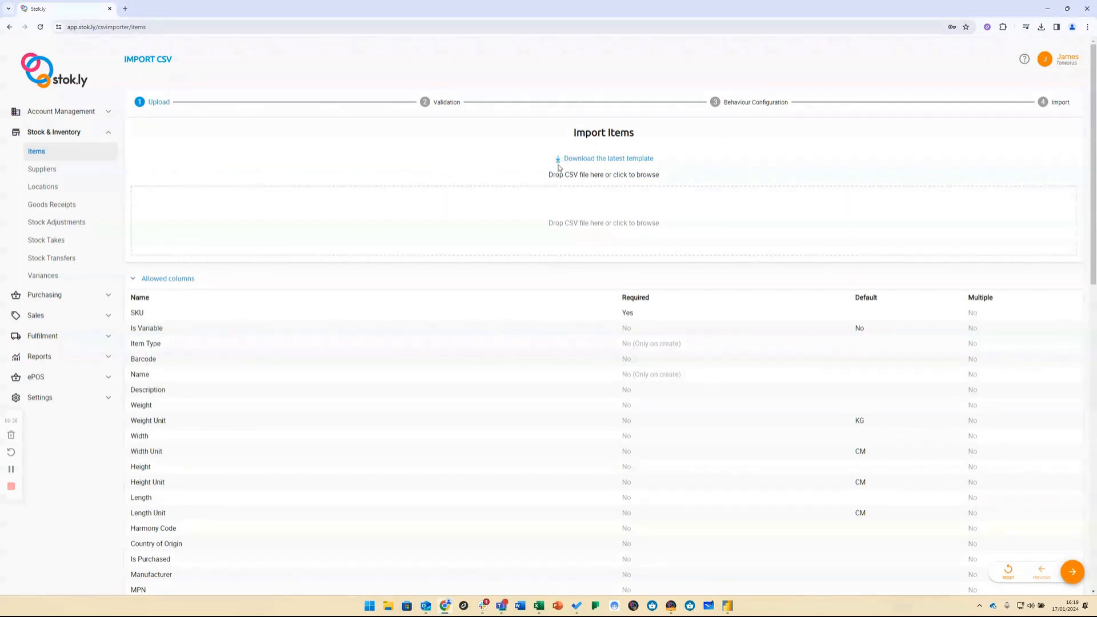
click(595, 160)
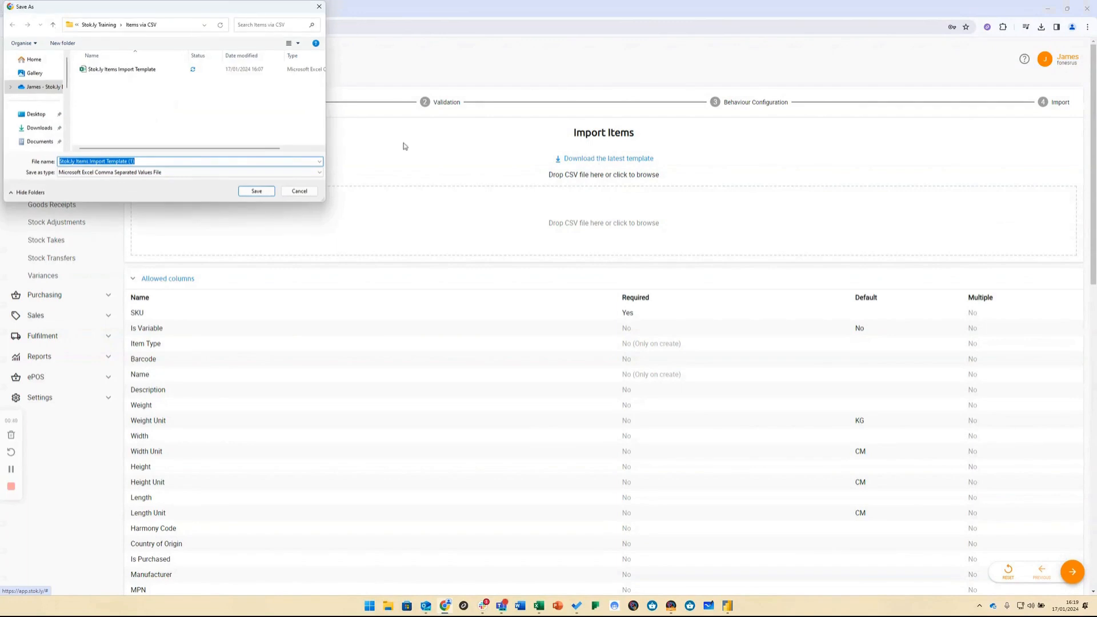
click(299, 192)
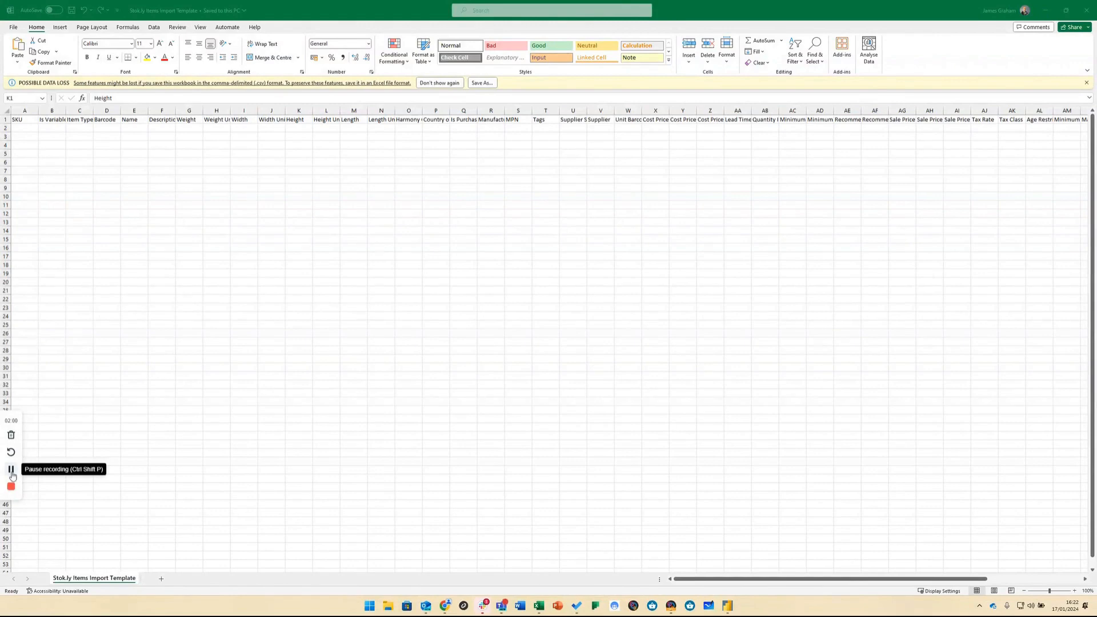
click(11, 470)
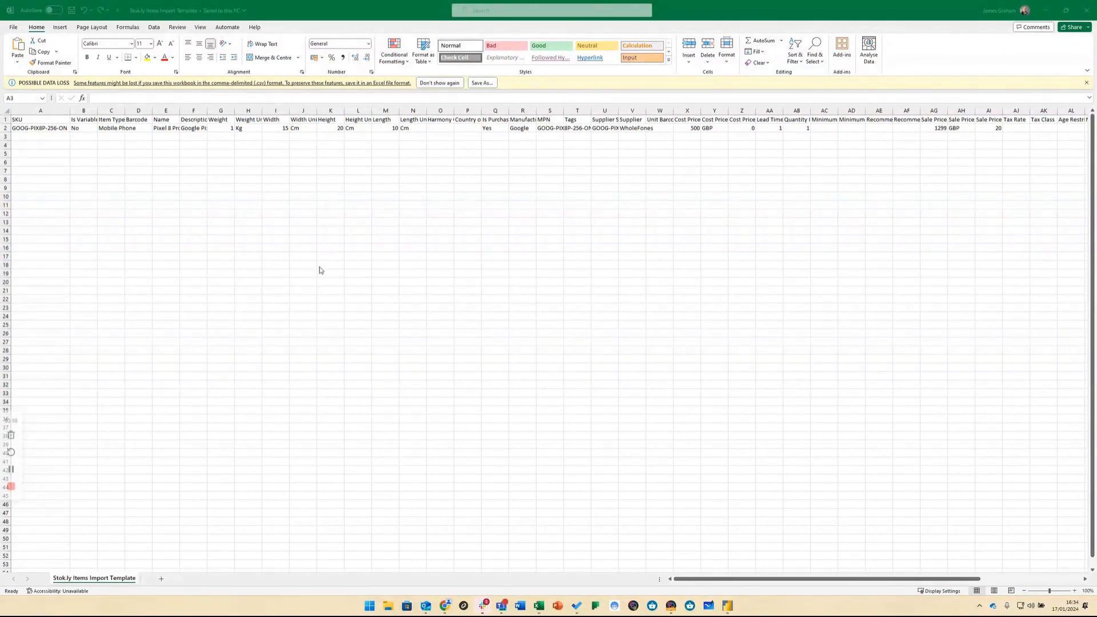
Step: In Excel, review the product row of the items import template across the supplier, cost price, sale price and following columns
click(319, 140)
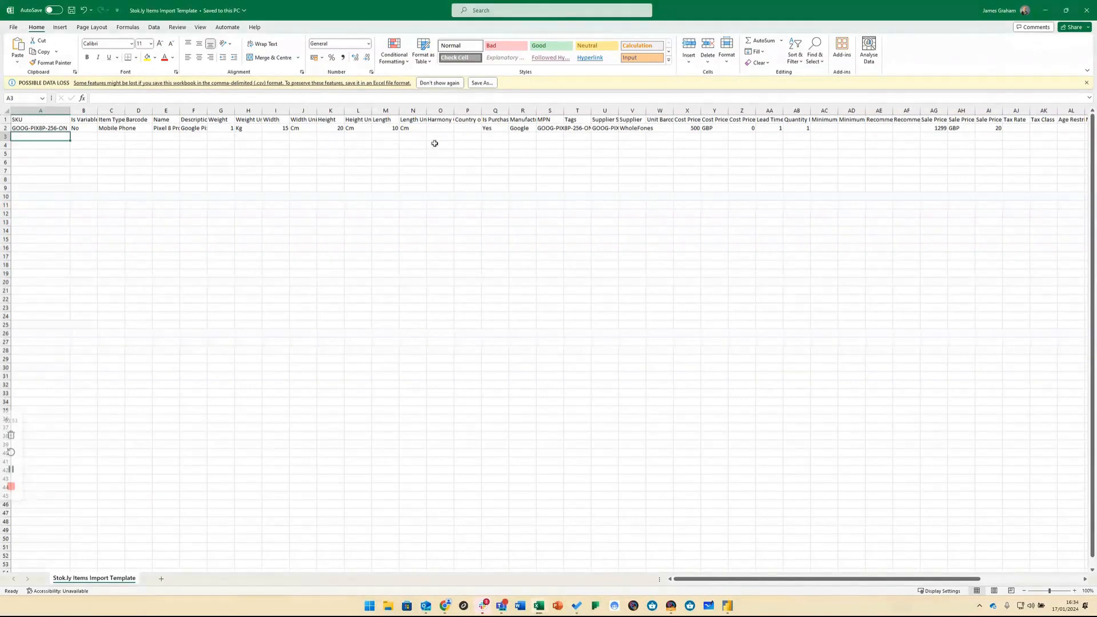
click(524, 194)
key(Right)
key(Right)
key(Right)
key(Right)
key(Right)
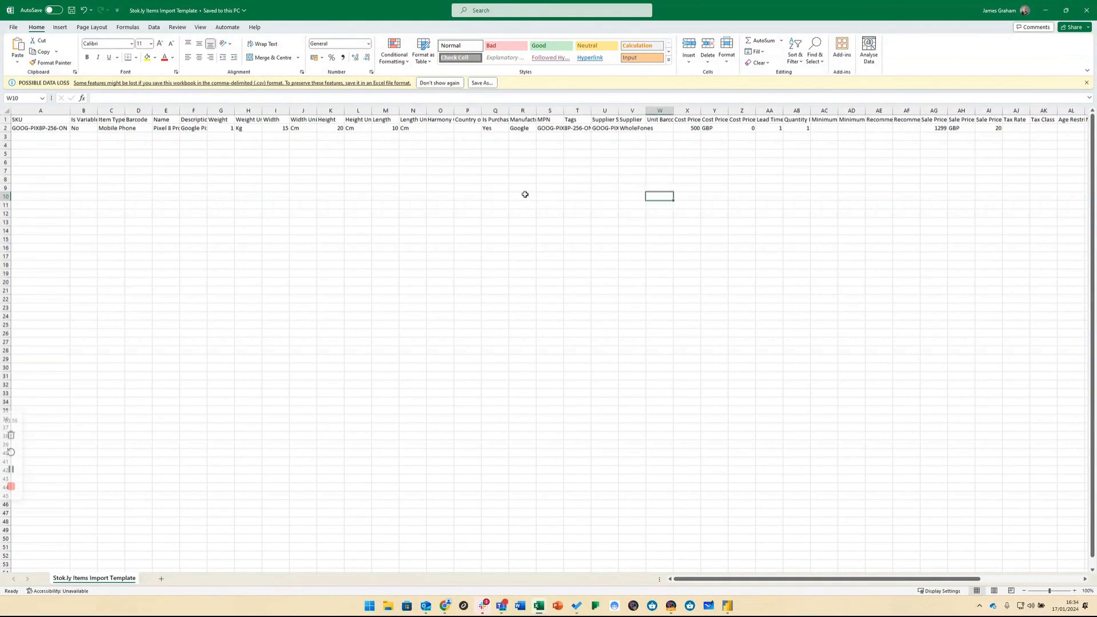
key(Right)
key(Right)
key(Right)
key(Right)
key(Right)
key(Right)
key(Right)
key(Right)
key(Right)
key(Right)
key(Right)
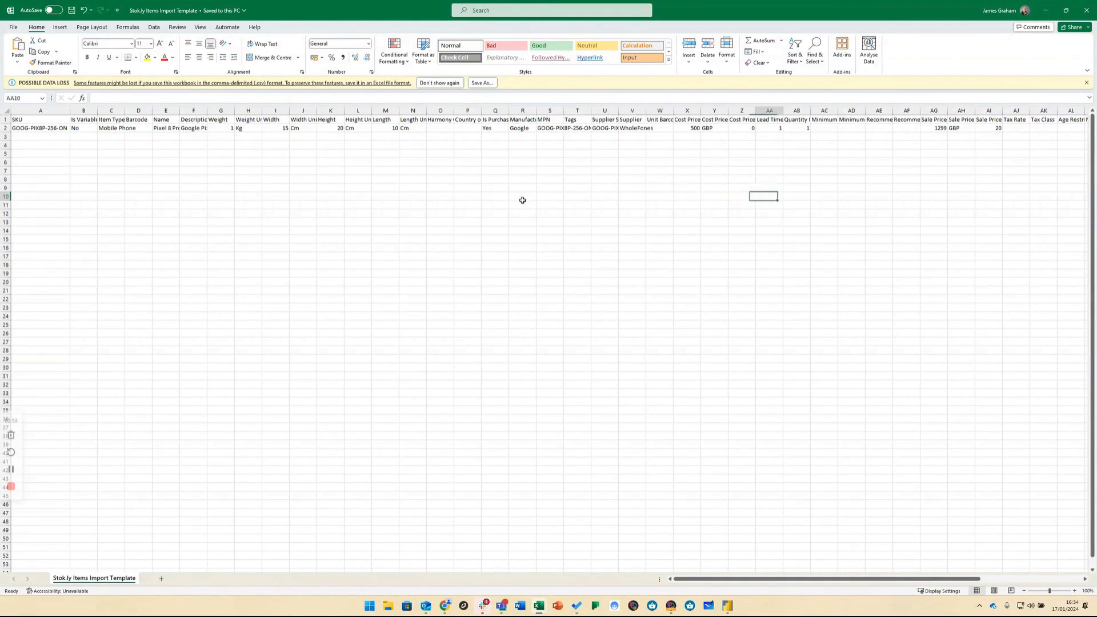
key(Up)
key(Up)
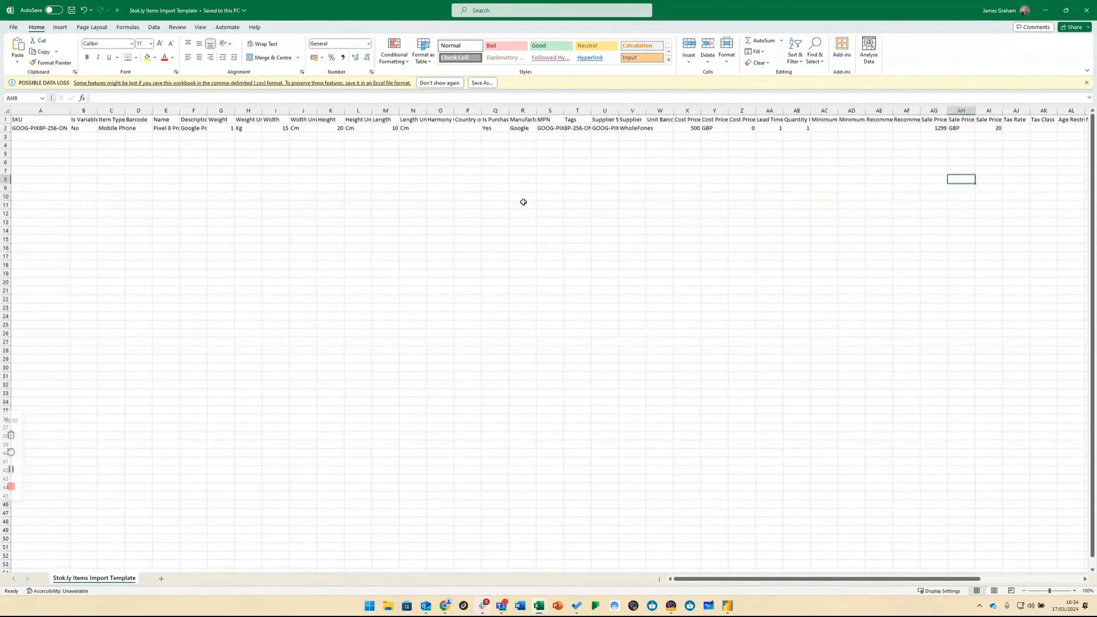
key(Right)
key(Right)
key(Right)
key(Right)
key(Right)
key(Right)
key(Right)
key(Right)
key(Right)
key(Right)
key(Right)
key(Right)
key(Right)
key(Right)
key(Right)
key(Right)
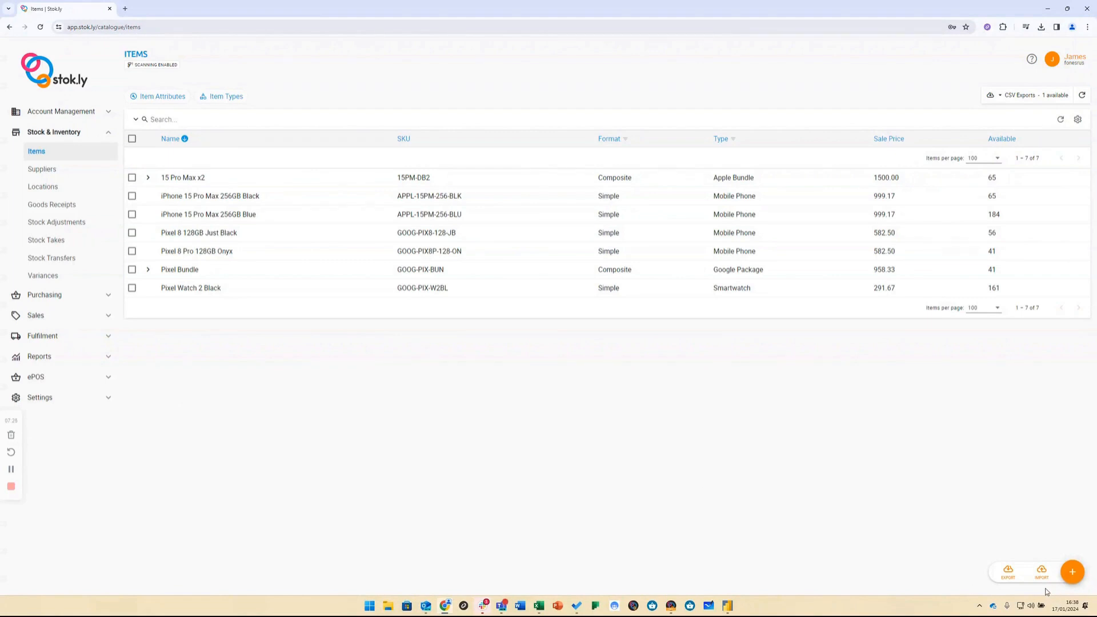
Step: Start an item import in Stok.ly and upload the Stok.ly Items Import Template CSV for validation
click(1041, 574)
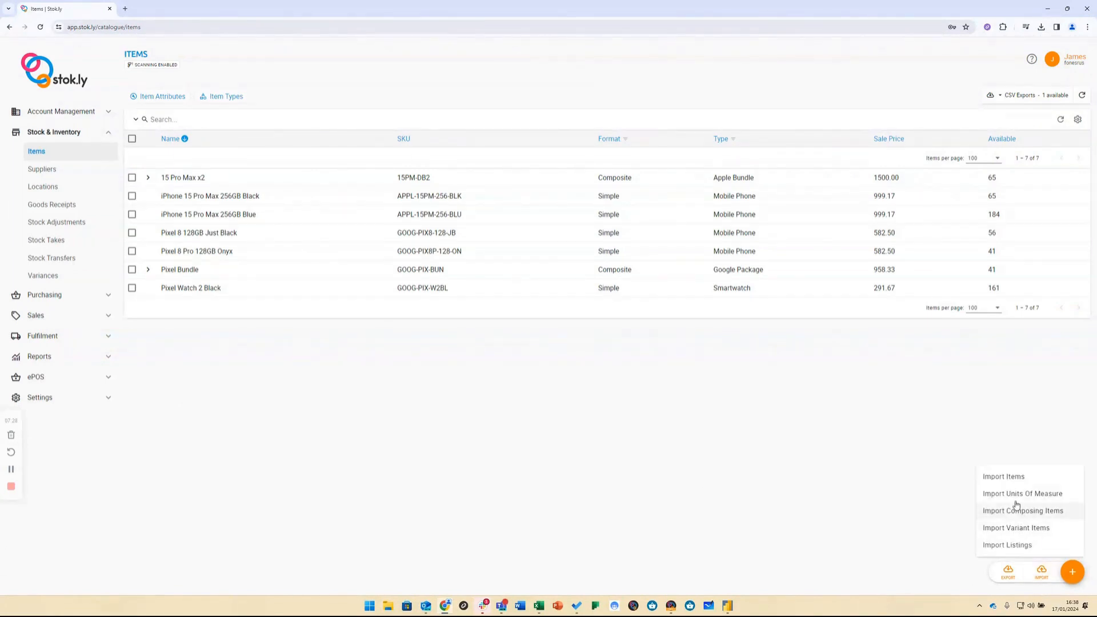
click(1012, 483)
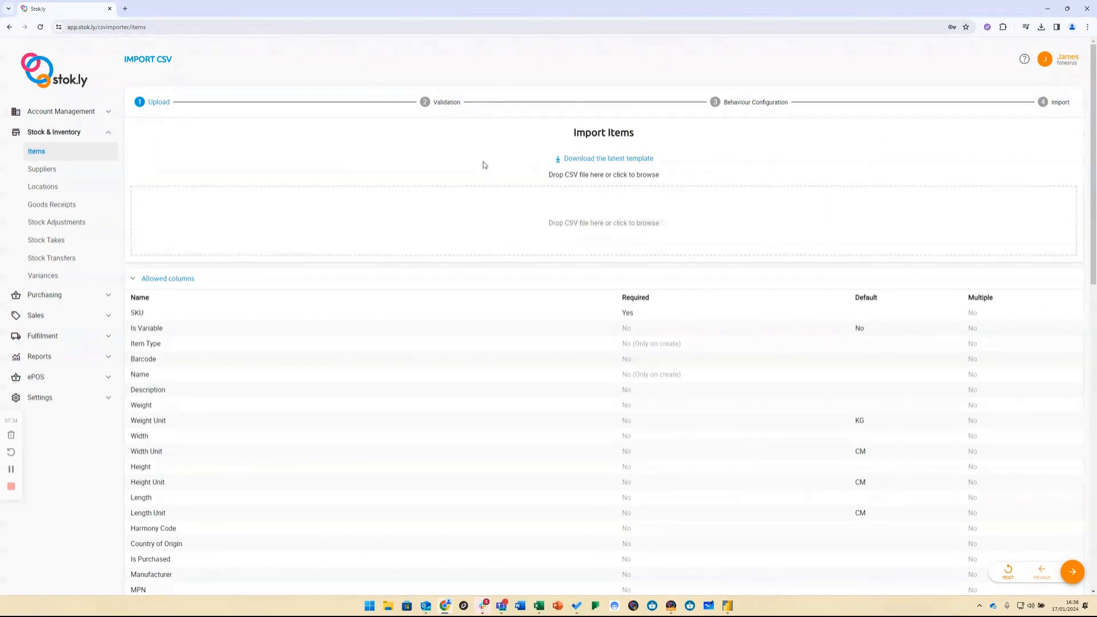
click(626, 214)
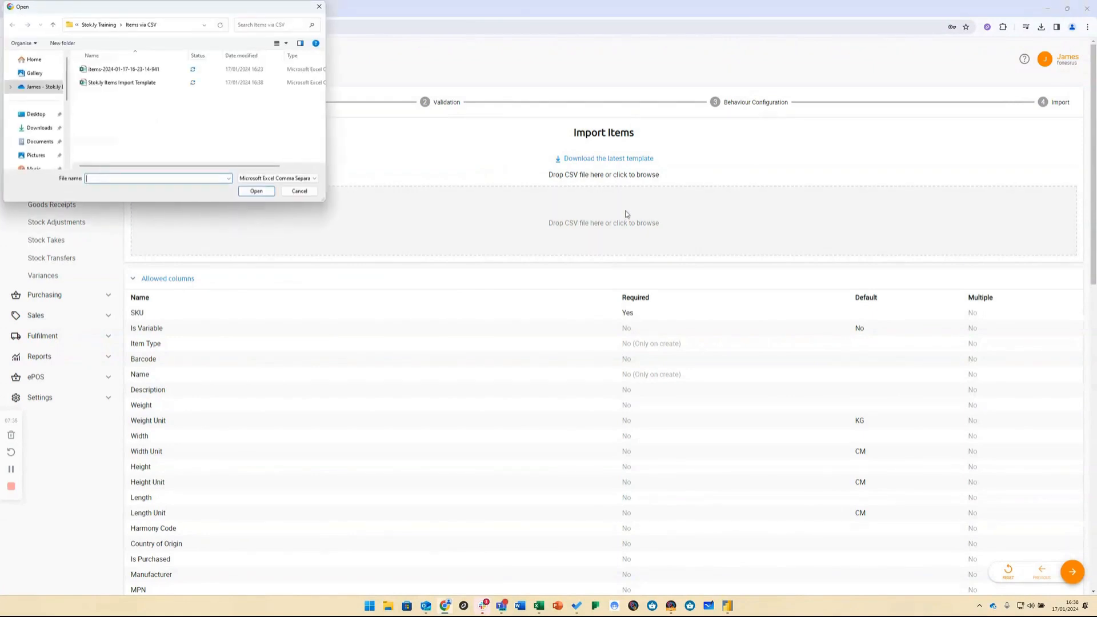
double_click(151, 82)
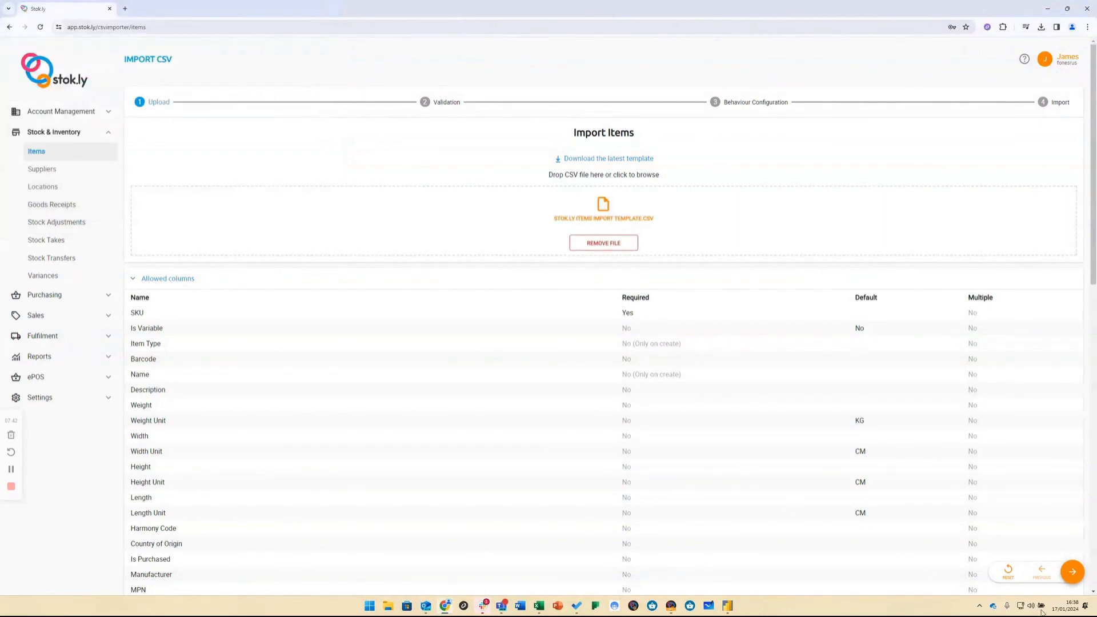
click(1072, 577)
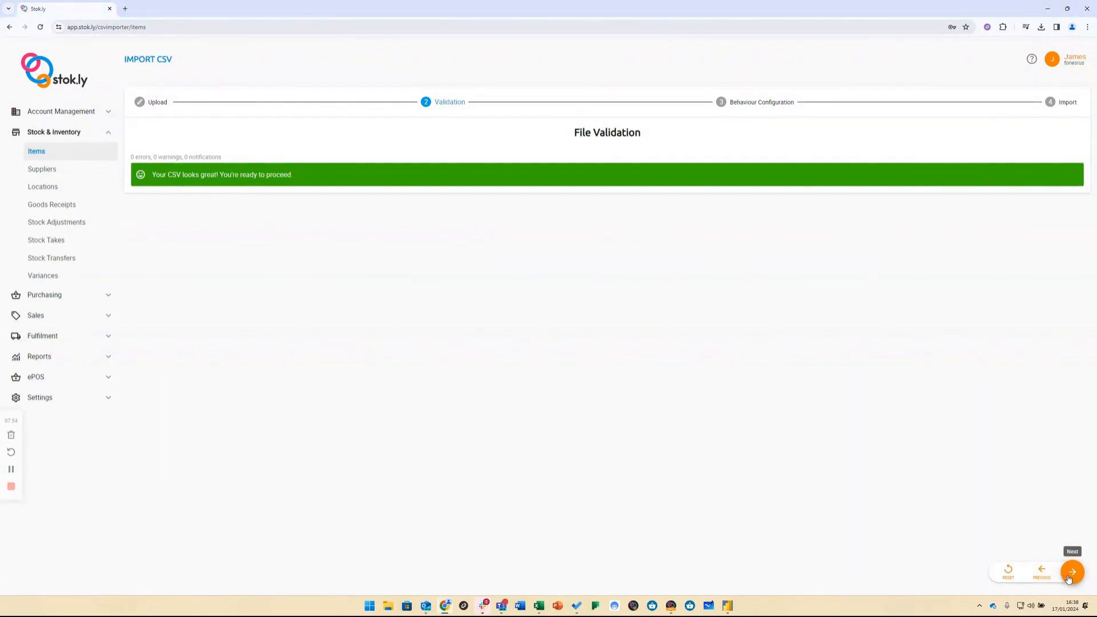
Step: Run the import with the Create Only behaviour and barcodes generated when not provided
click(1072, 575)
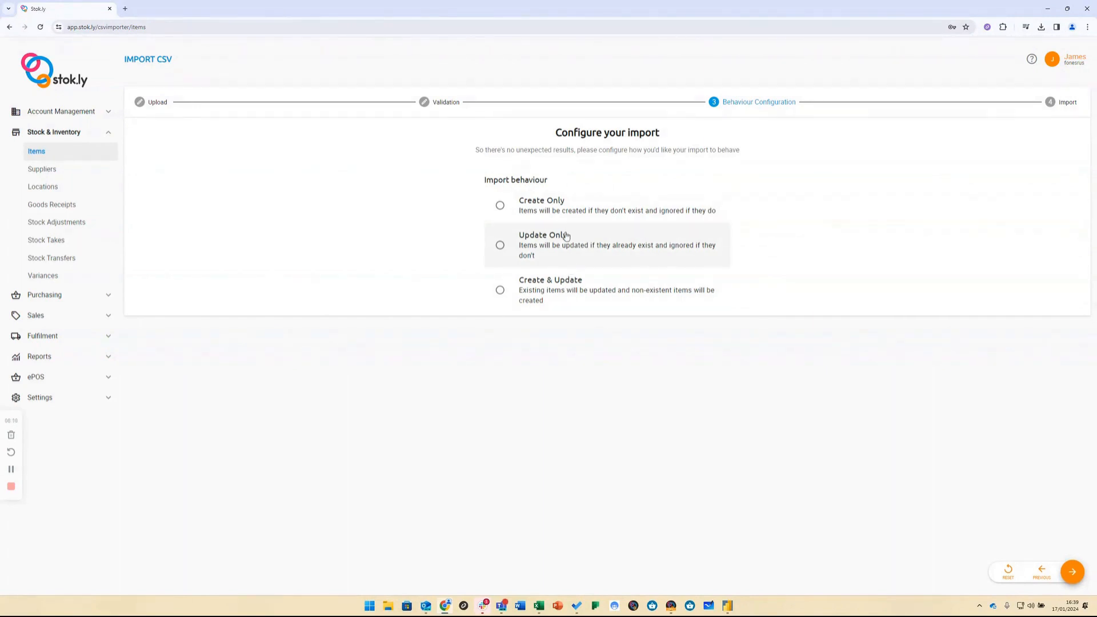
click(563, 206)
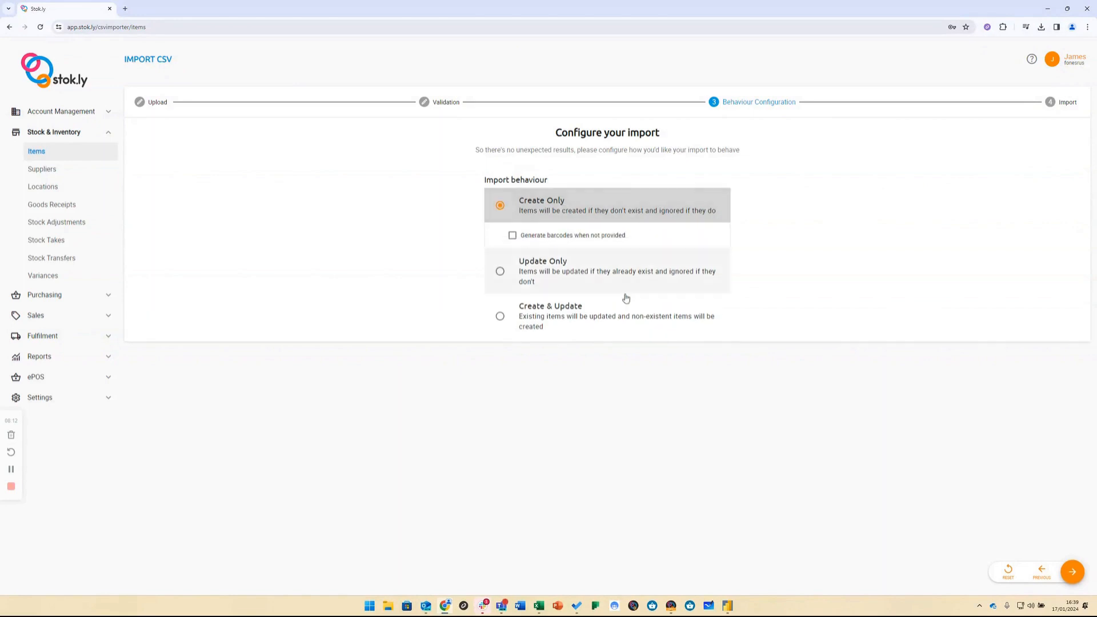
click(587, 237)
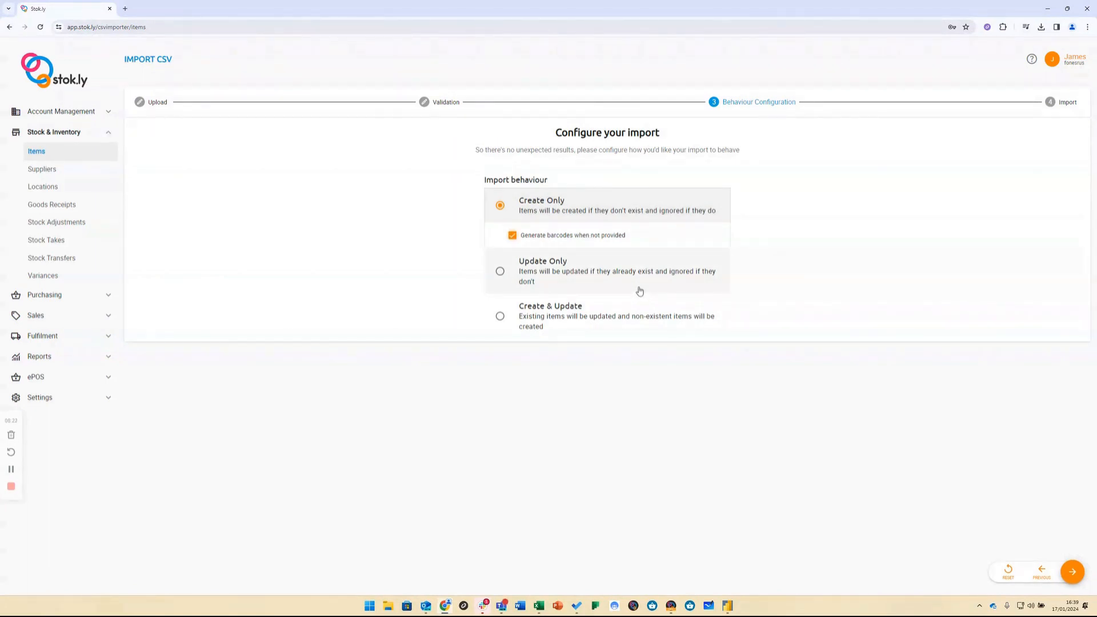
click(1072, 576)
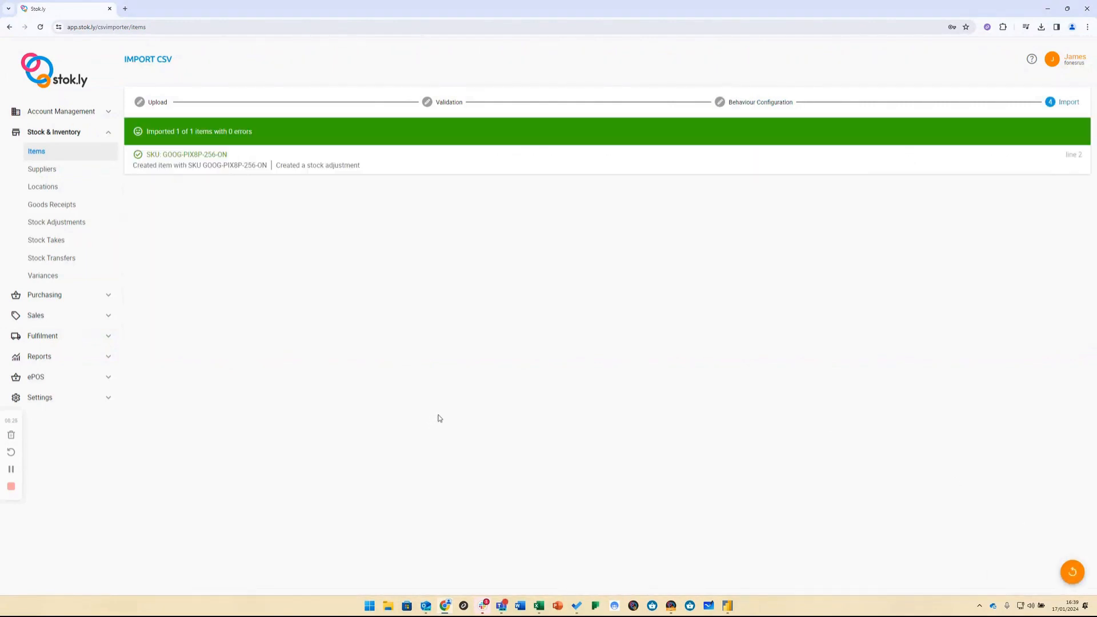